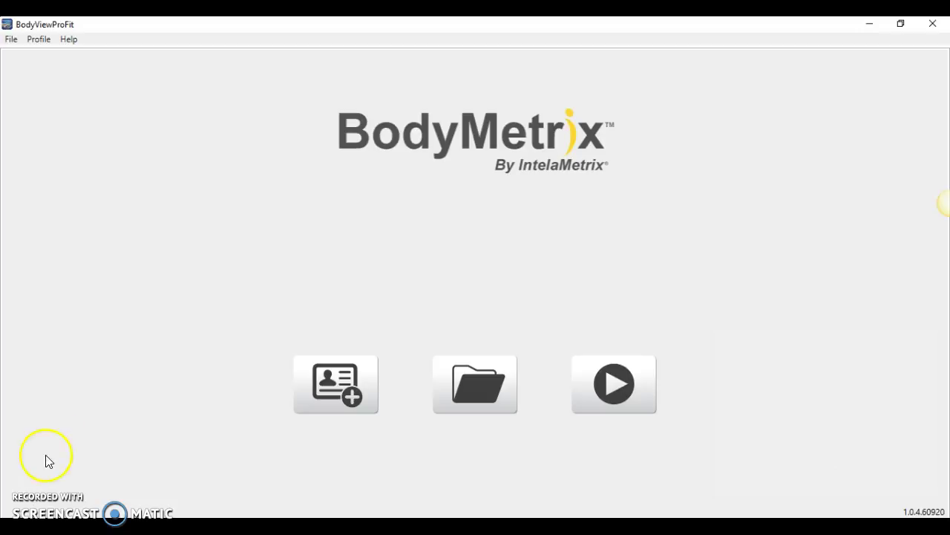
# Start a demo session on the Body Composition page with the play button.
pyautogui.click(634, 387)
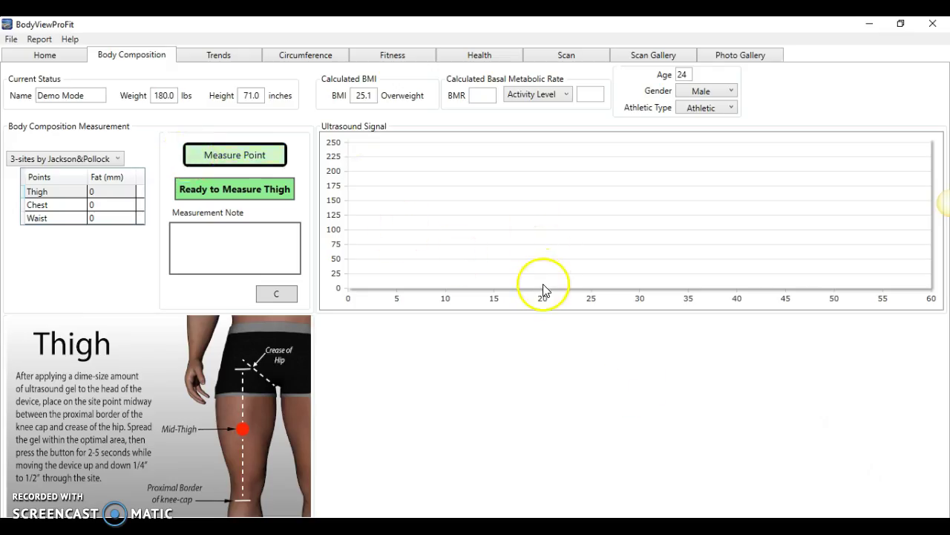
# Set the measurement method to 1-point bicep, then go to the Scan page.
pyautogui.click(577, 59)
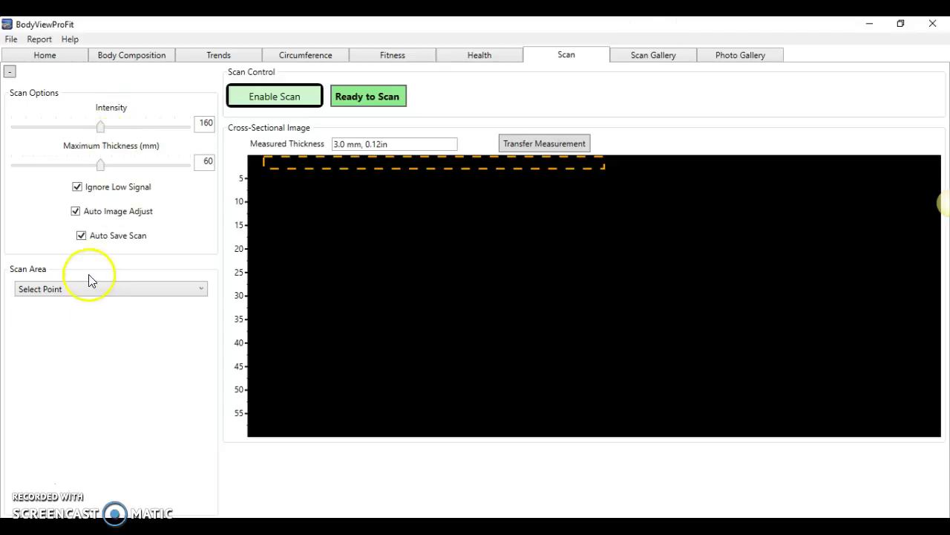
pyautogui.click(100, 60)
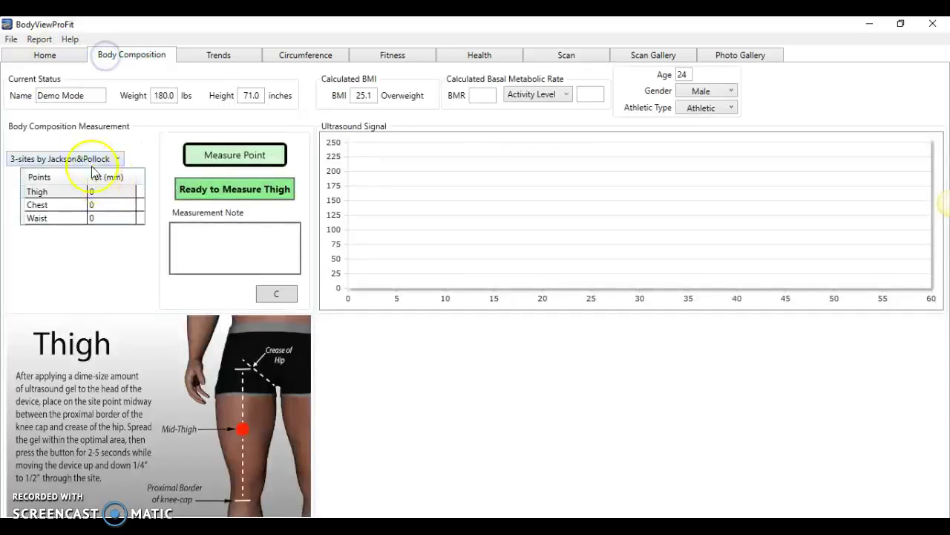
pyautogui.click(81, 158)
pyautogui.click(58, 188)
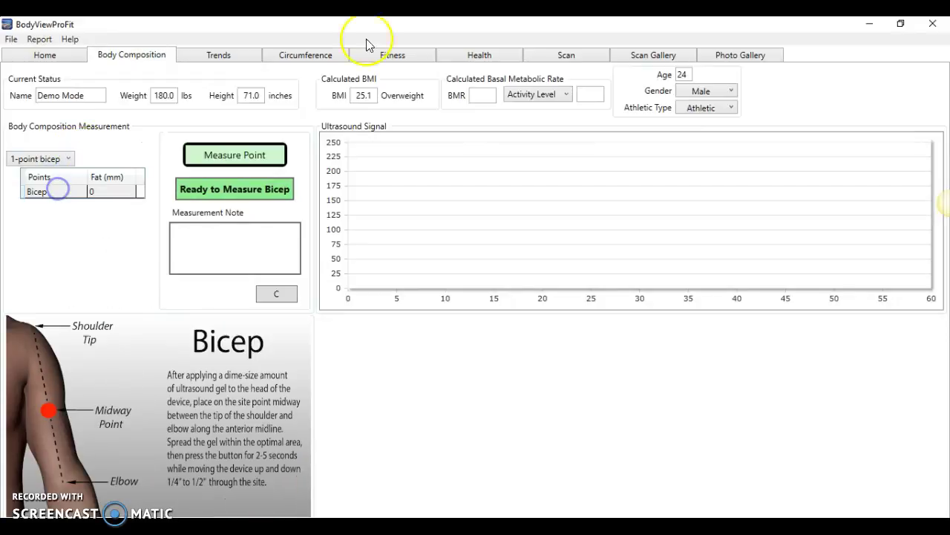
pyautogui.click(562, 55)
# Scan the bicep from Enable Scan to Stop Scan to capture a cross-sectional image.
pyautogui.click(312, 105)
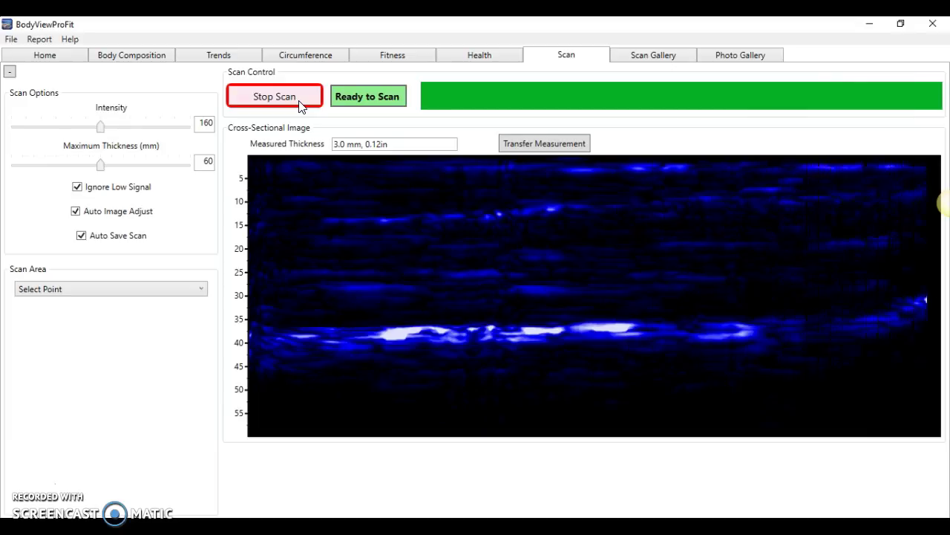
pyautogui.click(300, 106)
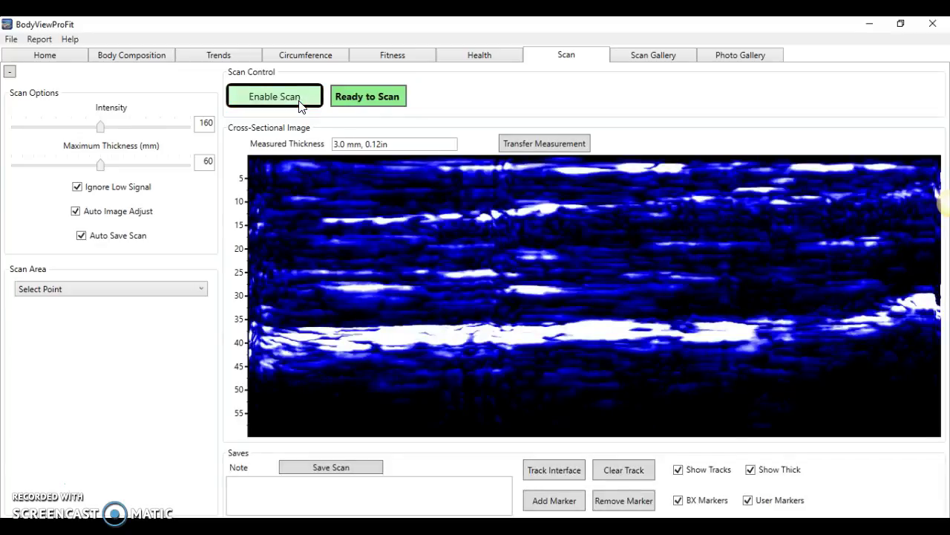
# Trace the skin line along the top of the scan image.
pyautogui.click(567, 476)
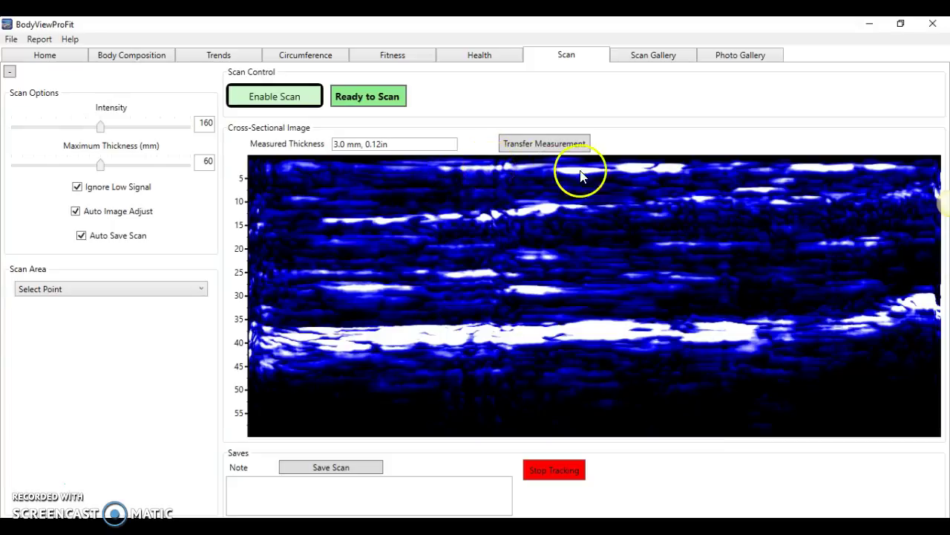
pyautogui.click(518, 169)
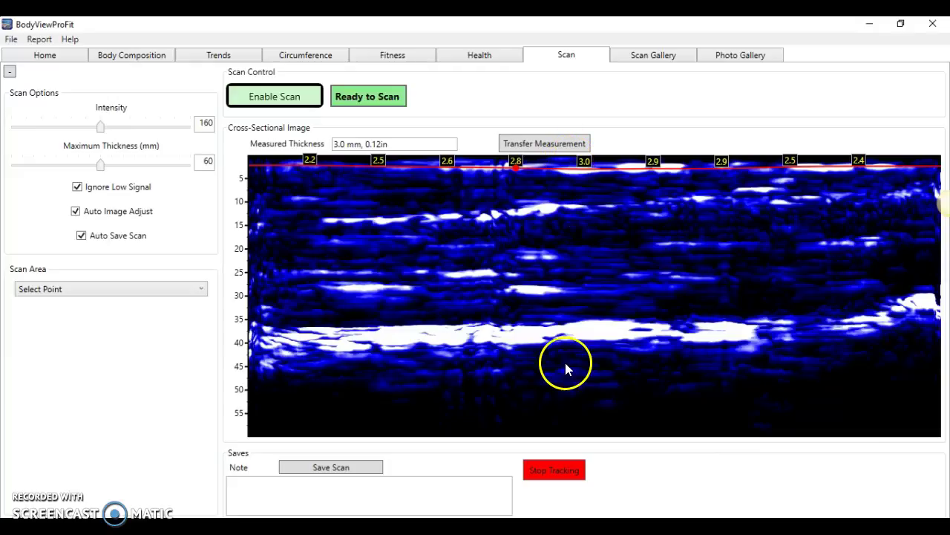
pyautogui.click(553, 471)
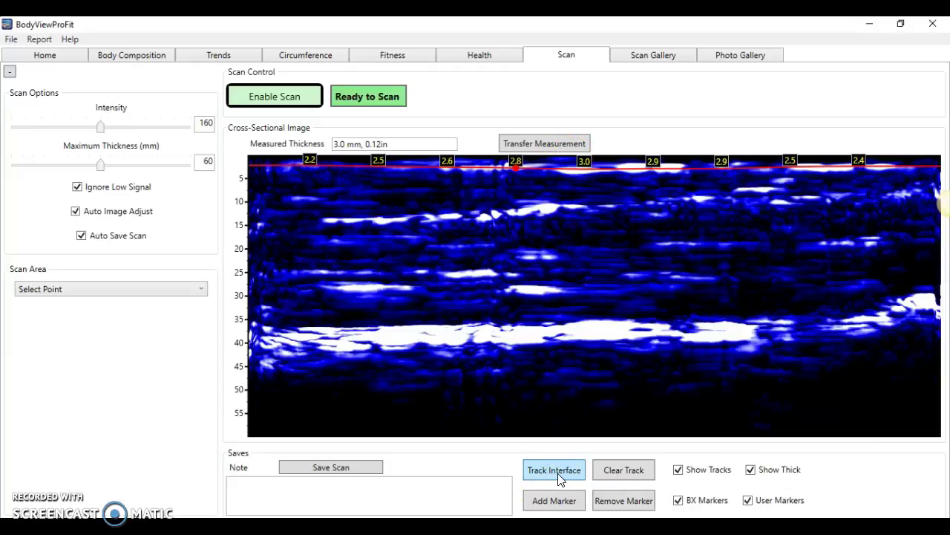
# Trace the bright deep tissue band across the scan to its right edge.
pyautogui.click(559, 476)
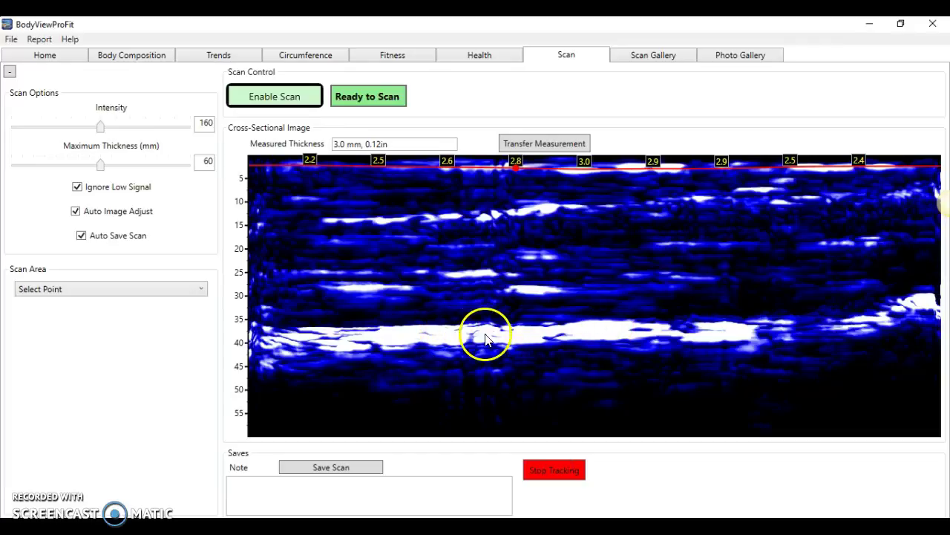
pyautogui.click(583, 330)
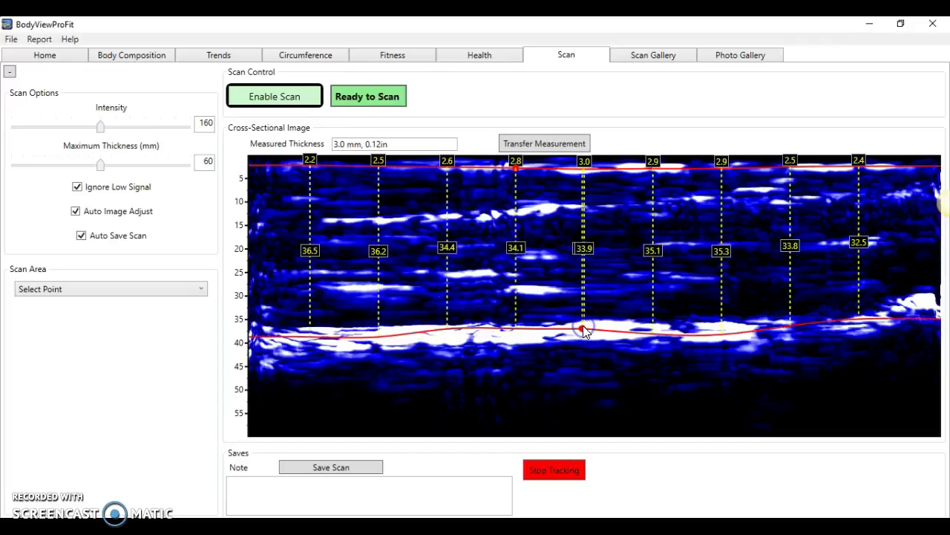
pyautogui.click(385, 323)
pyautogui.click(317, 327)
pyautogui.click(664, 322)
pyautogui.click(707, 318)
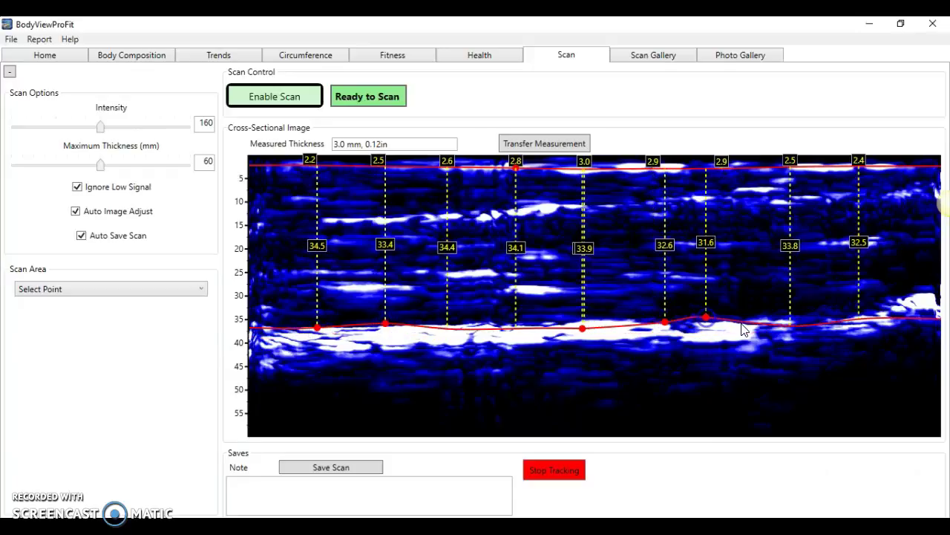
pyautogui.click(787, 314)
pyautogui.click(875, 305)
pyautogui.click(930, 294)
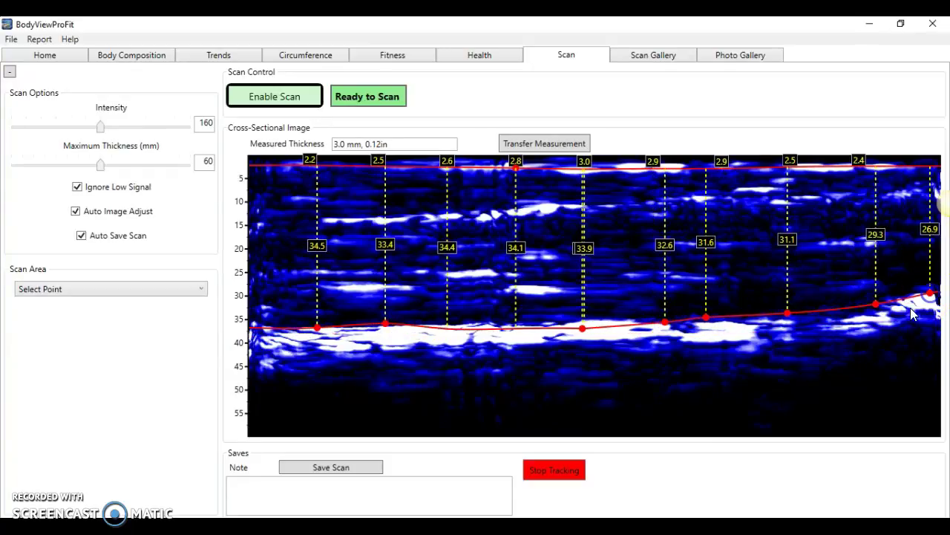
# Adjust the deep band trace points so it fits the bright band.
pyautogui.click(827, 320)
pyautogui.click(774, 322)
pyautogui.click(715, 320)
pyautogui.click(793, 326)
pyautogui.click(708, 318)
pyautogui.click(533, 328)
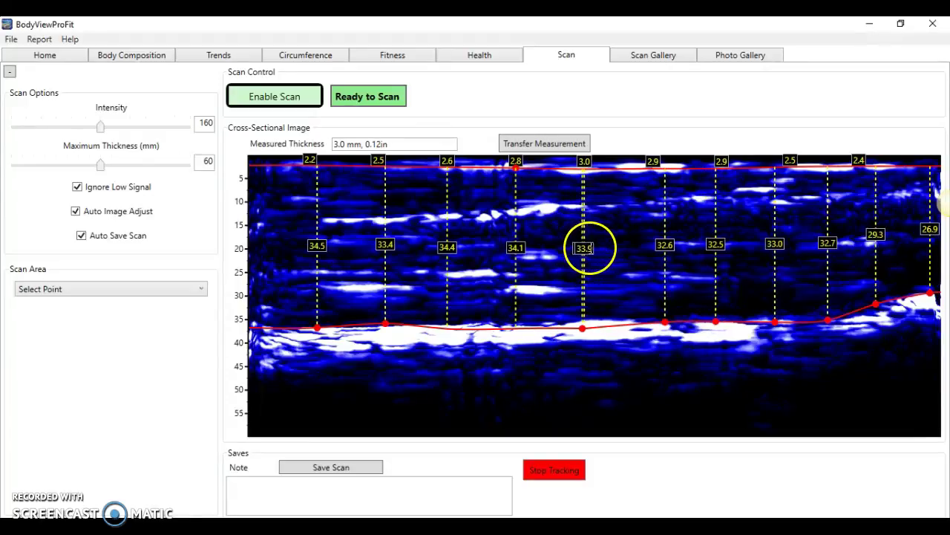
# Stop tracking and clear both traced interfaces, confirming each deletion.
pyautogui.click(571, 471)
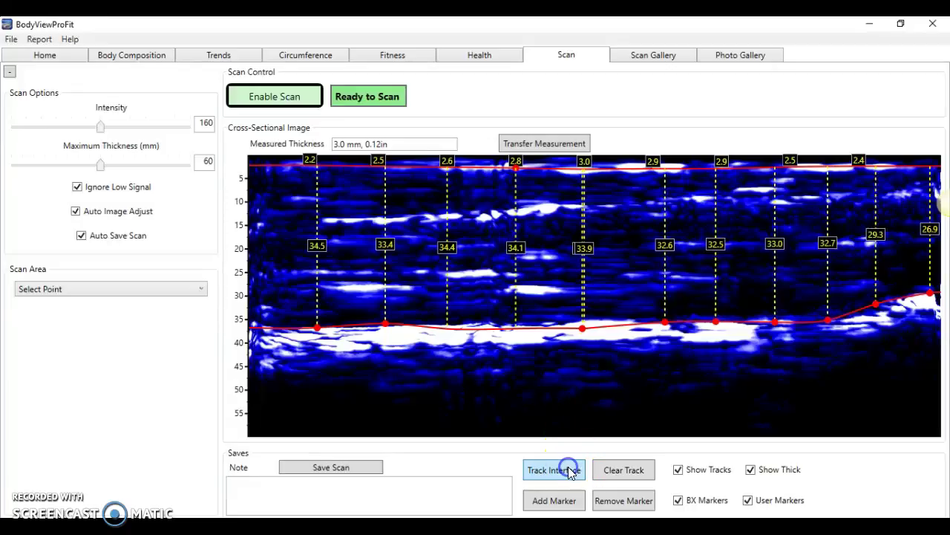
pyautogui.click(614, 468)
pyautogui.click(467, 323)
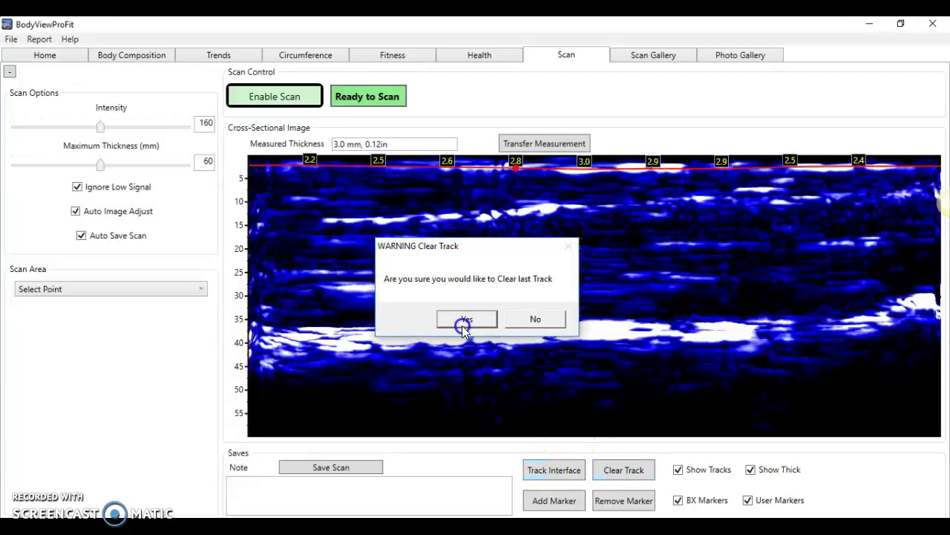
pyautogui.click(617, 467)
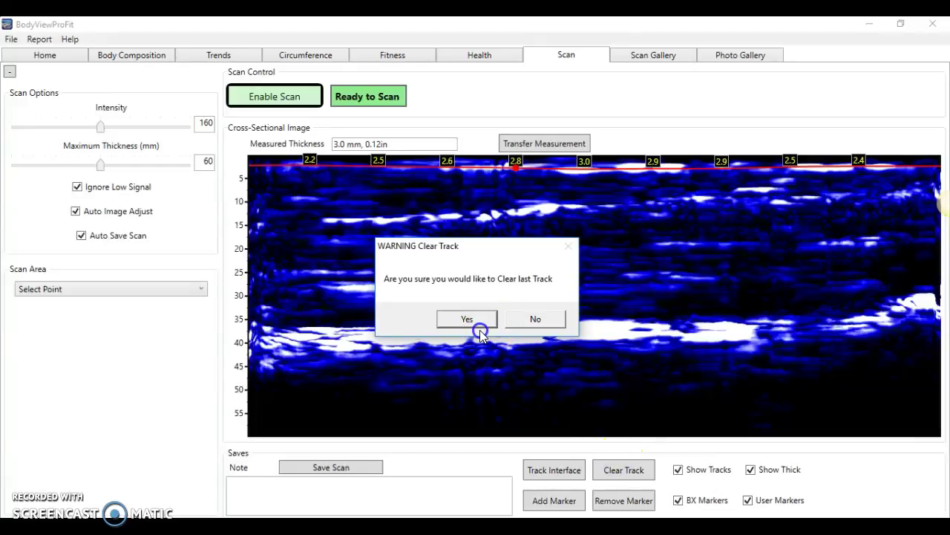
pyautogui.click(479, 327)
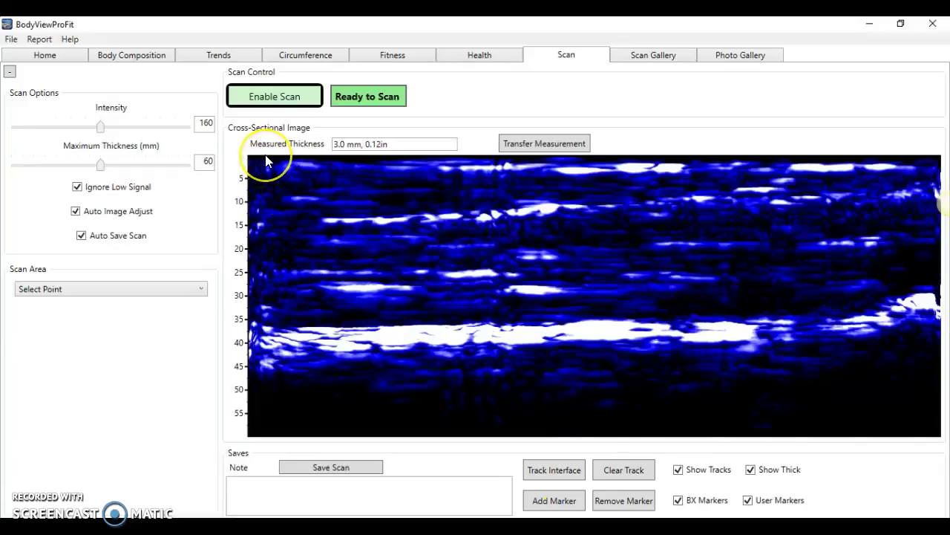
# Box-measure the 3.4 mm top fat layer and save it to the Bicep point.
pyautogui.moveTo(266, 157)
pyautogui.mouseDown()
pyautogui.moveTo(291, 167)
pyautogui.moveTo(496, 163)
pyautogui.moveTo(278, 353)
pyautogui.moveTo(463, 235)
pyautogui.moveTo(437, 333)
pyautogui.moveTo(404, 162)
pyautogui.moveTo(397, 226)
pyautogui.moveTo(396, 165)
pyautogui.moveTo(397, 201)
pyautogui.moveTo(408, 166)
pyautogui.moveTo(432, 179)
pyautogui.moveTo(502, 170)
pyautogui.mouseUp()
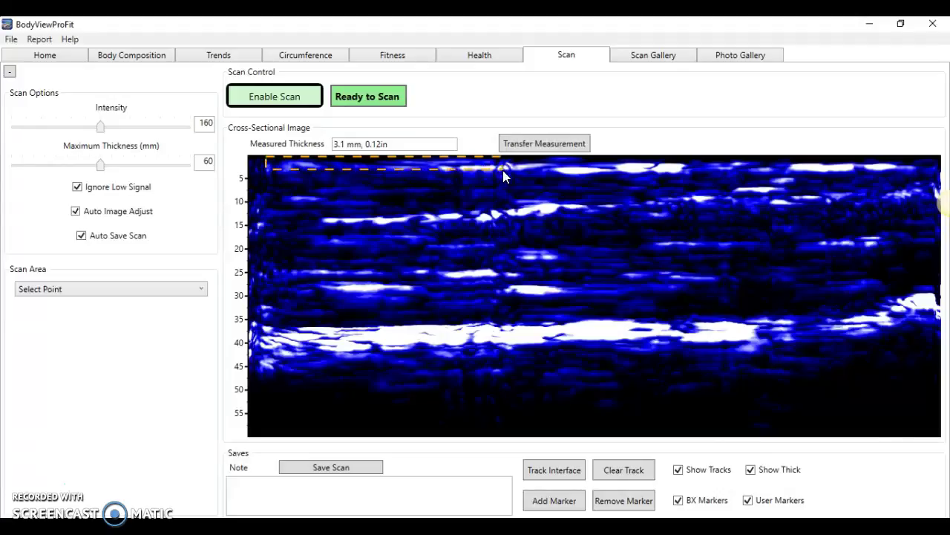
pyautogui.moveTo(511, 174); pyautogui.dragTo(514, 173)
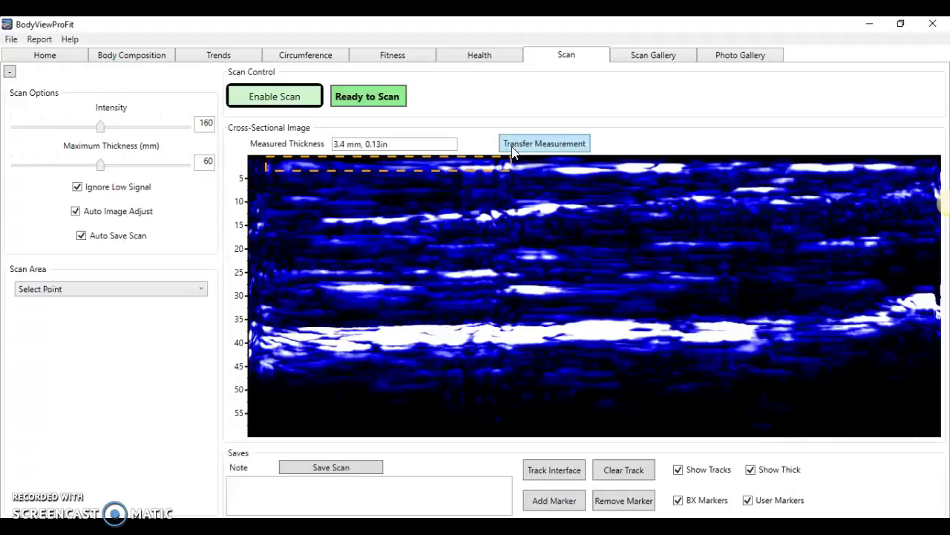
pyautogui.click(516, 145)
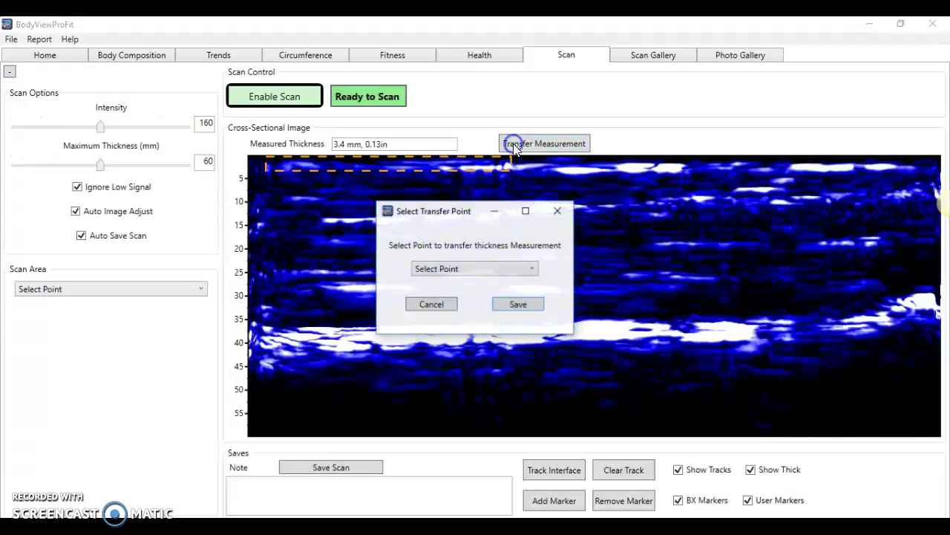
pyautogui.click(442, 271)
pyautogui.click(436, 300)
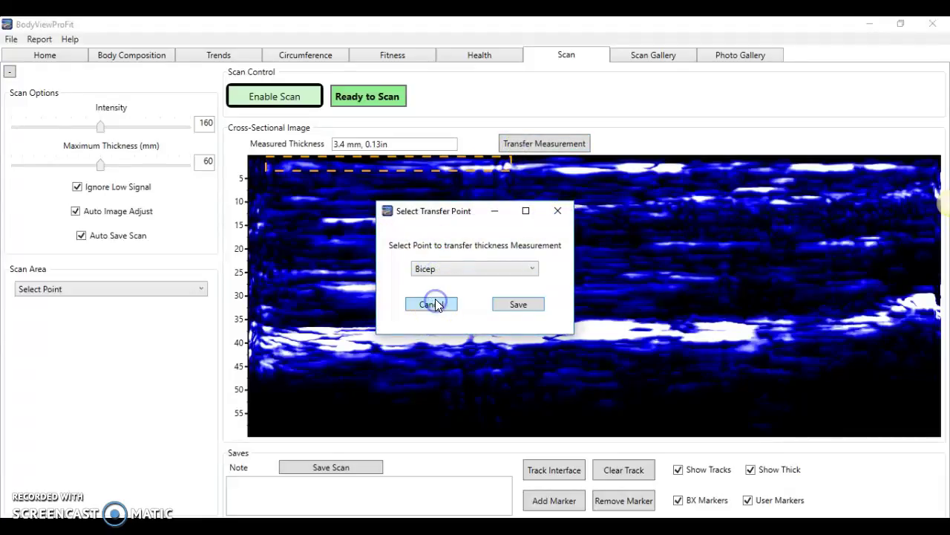
pyautogui.click(520, 303)
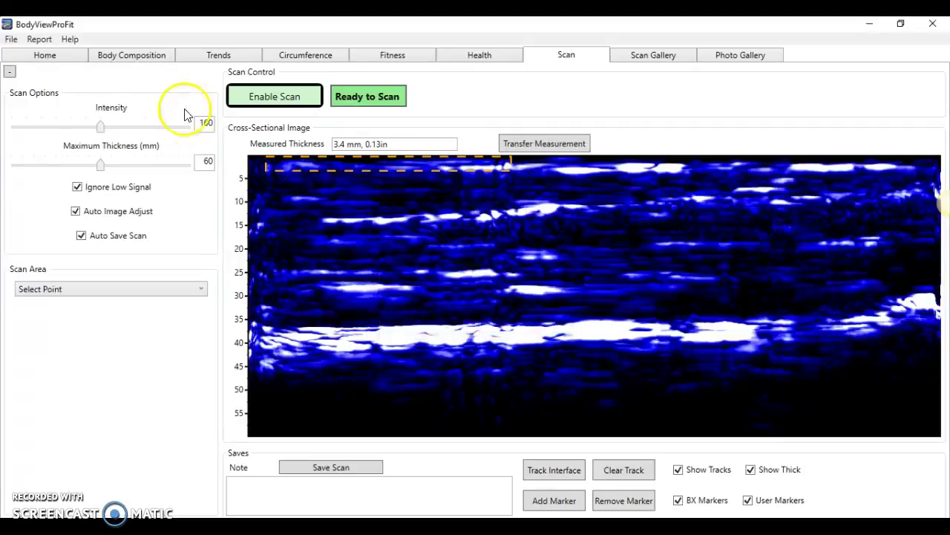
# Review the transferred Bicep fat value and resulting body fat % on Body Composition.
pyautogui.click(130, 55)
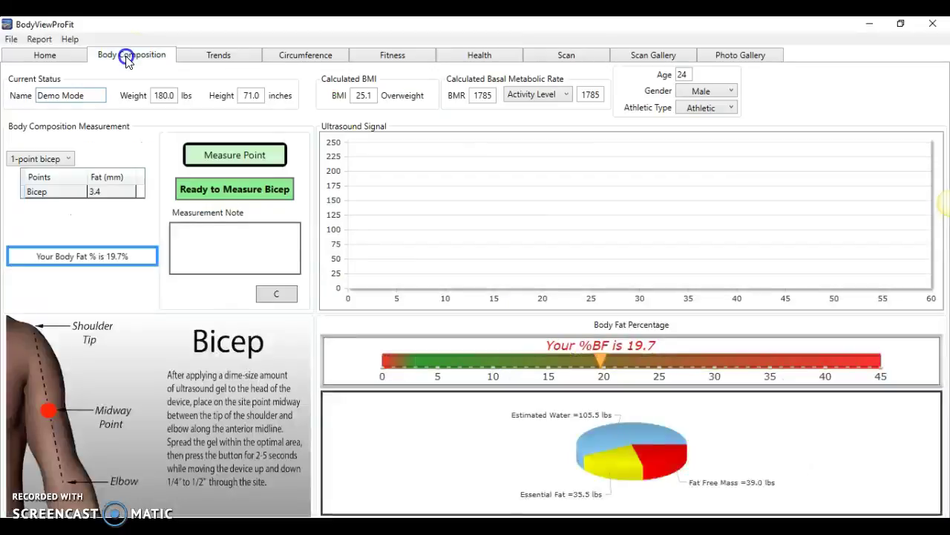
pyautogui.click(104, 193)
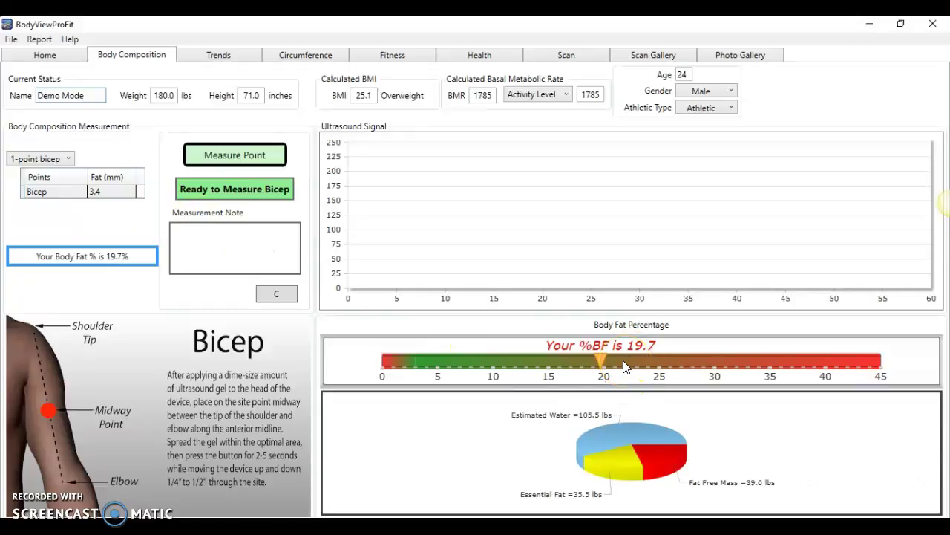
pyautogui.click(132, 58)
# Take a live Measure Point reading at the bicep to show the signal graph.
pyautogui.click(225, 157)
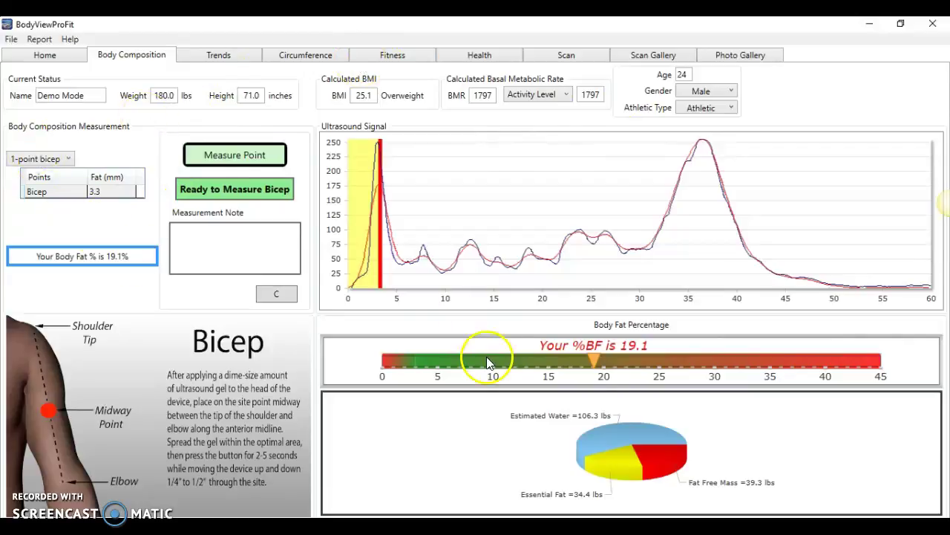
pyautogui.moveTo(620, 352)
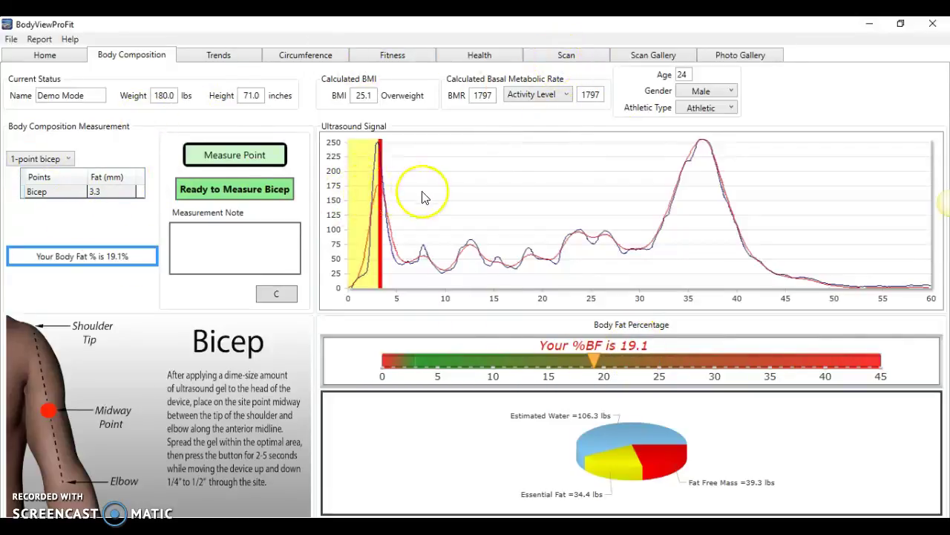
pyautogui.click(25, 161)
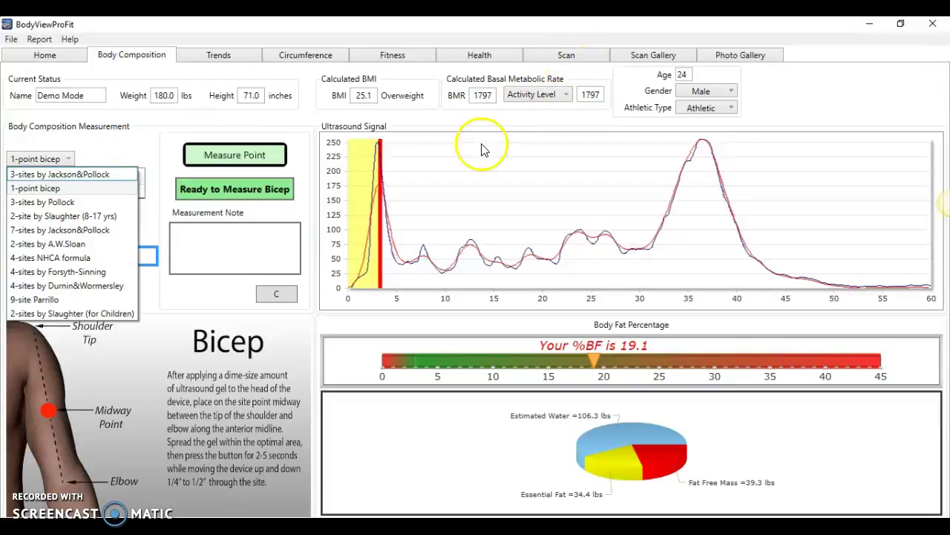
pyautogui.click(573, 64)
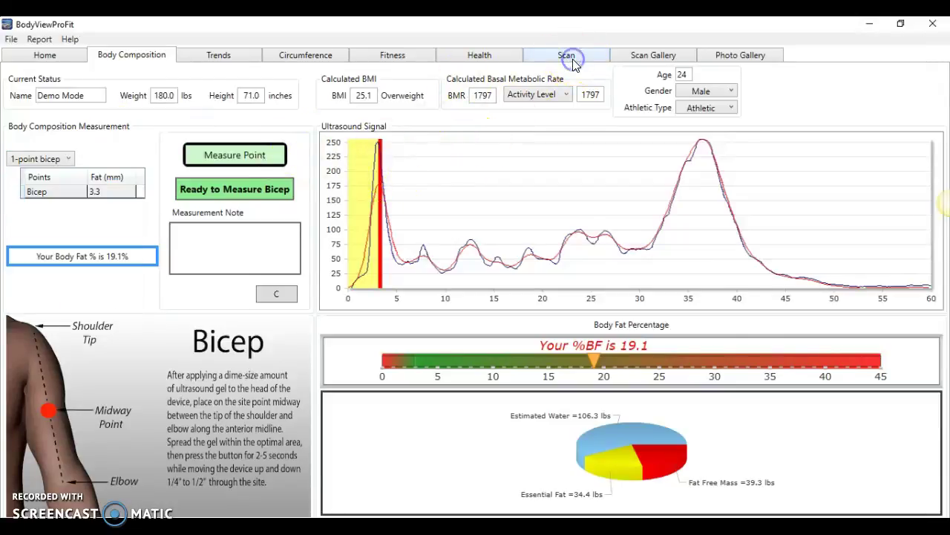
pyautogui.click(572, 56)
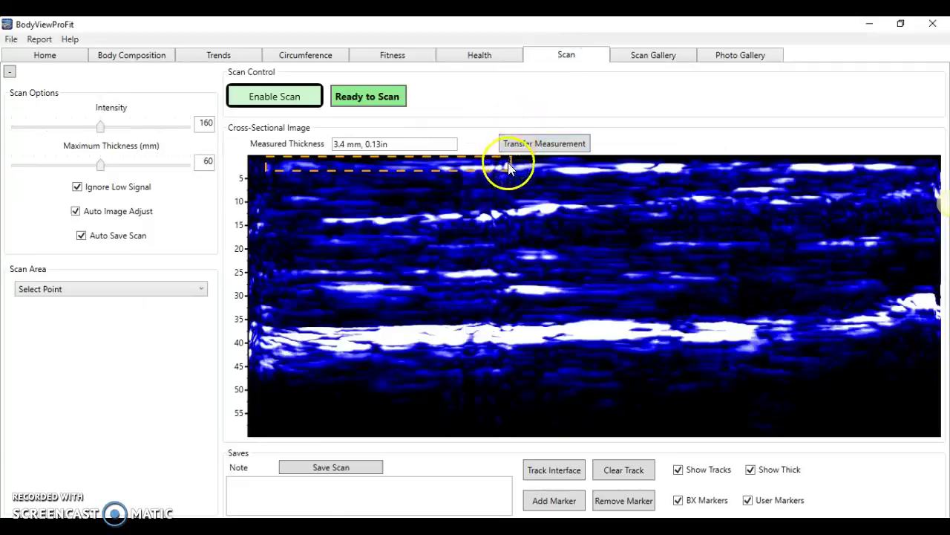
pyautogui.click(128, 60)
pyautogui.click(541, 57)
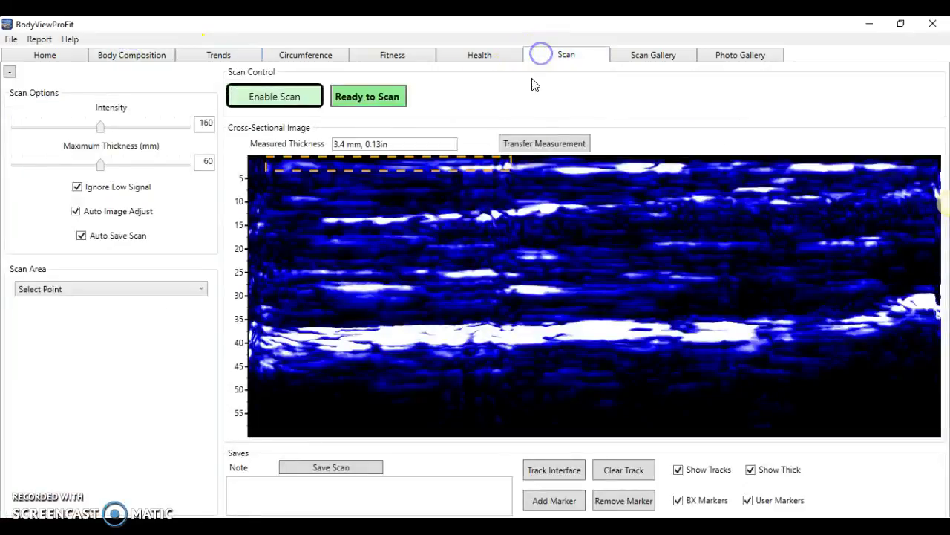
pyautogui.click(141, 58)
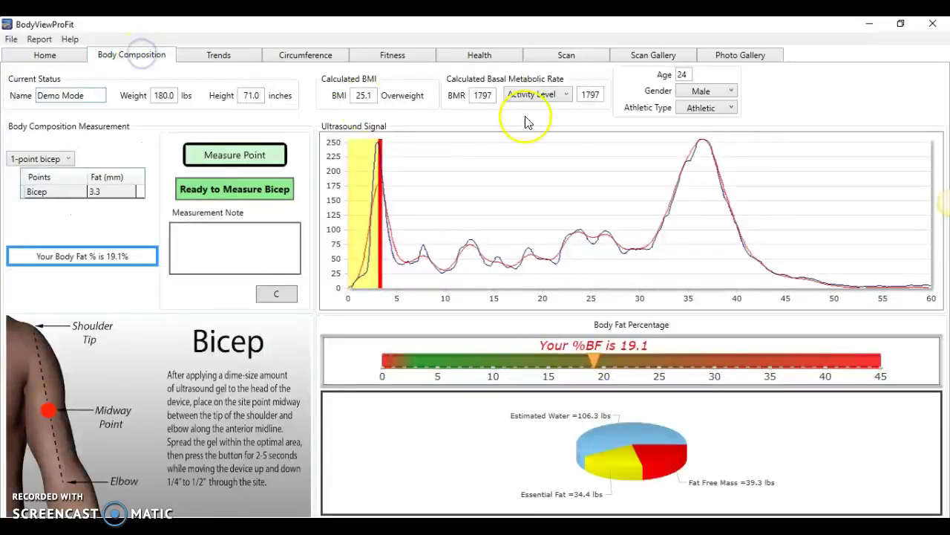